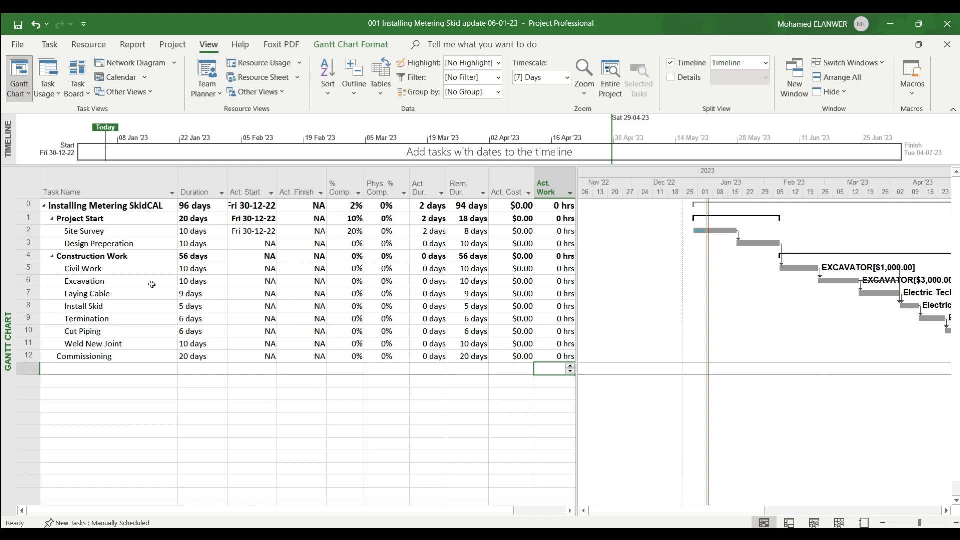
- Open the print settings and review the available printers, keeping Microsoft Print to PDF
click(18, 45)
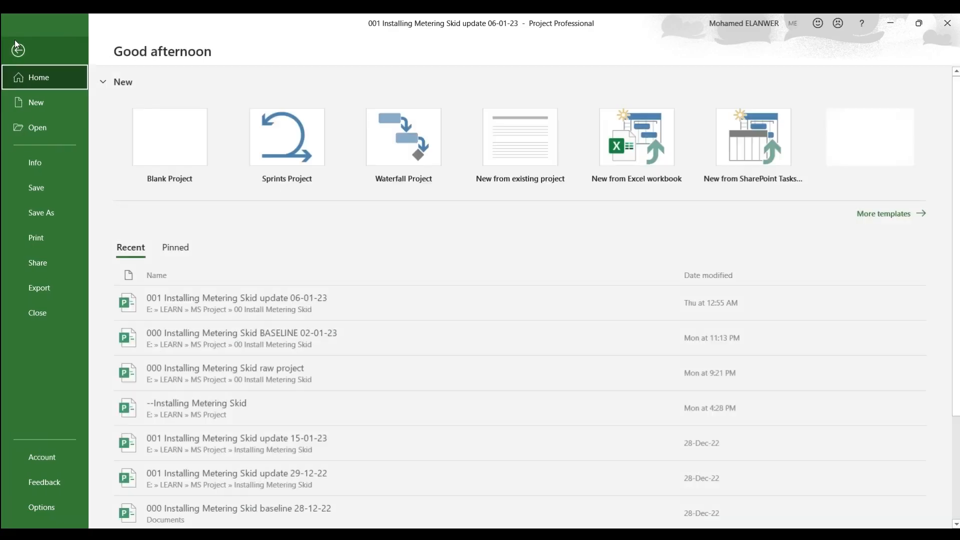
click(64, 238)
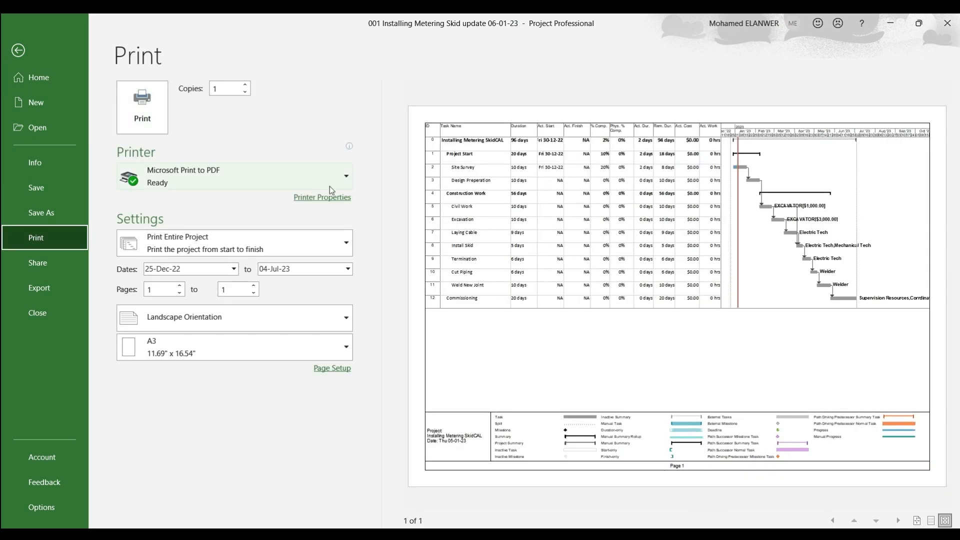
click(325, 184)
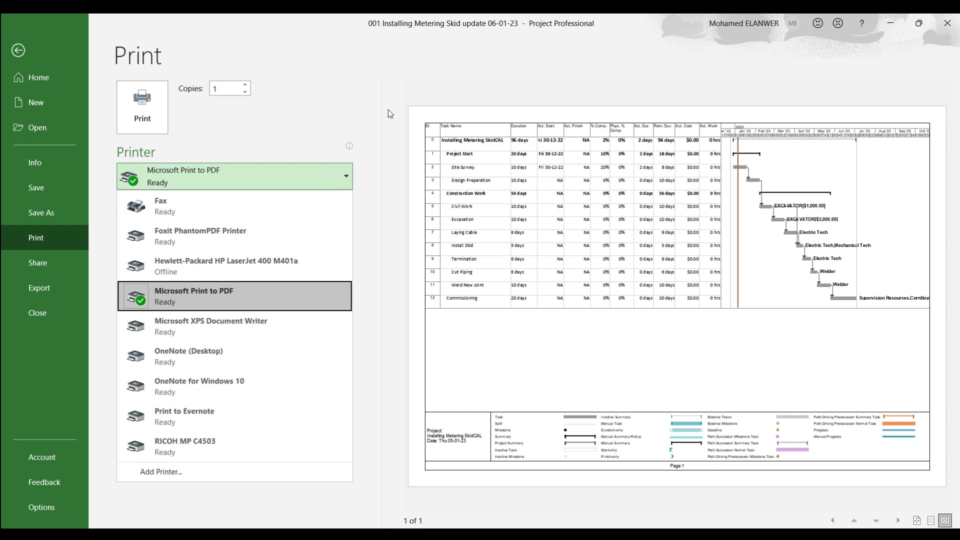
click(389, 106)
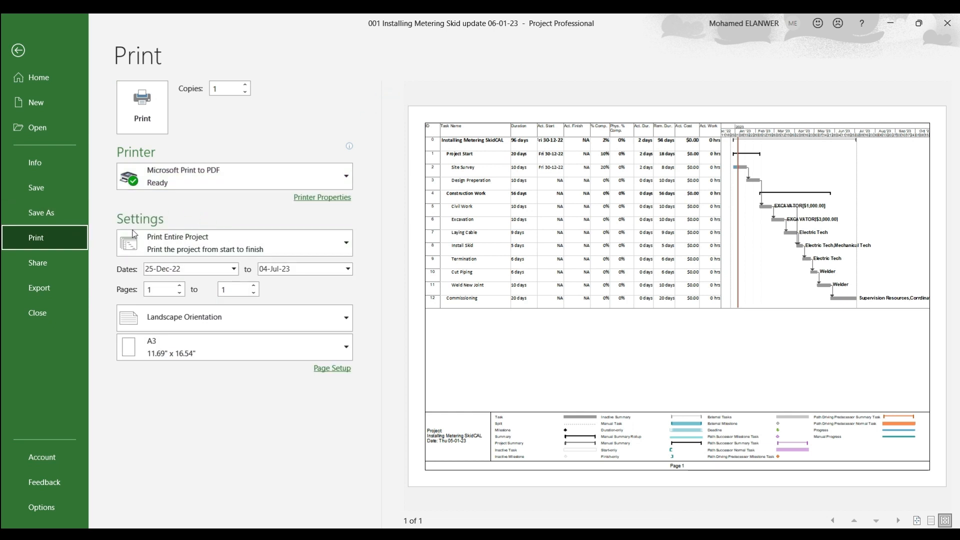
- Try the Print Specific Dates and Print Specific Pages ranges, with pages 1 to 1
click(342, 248)
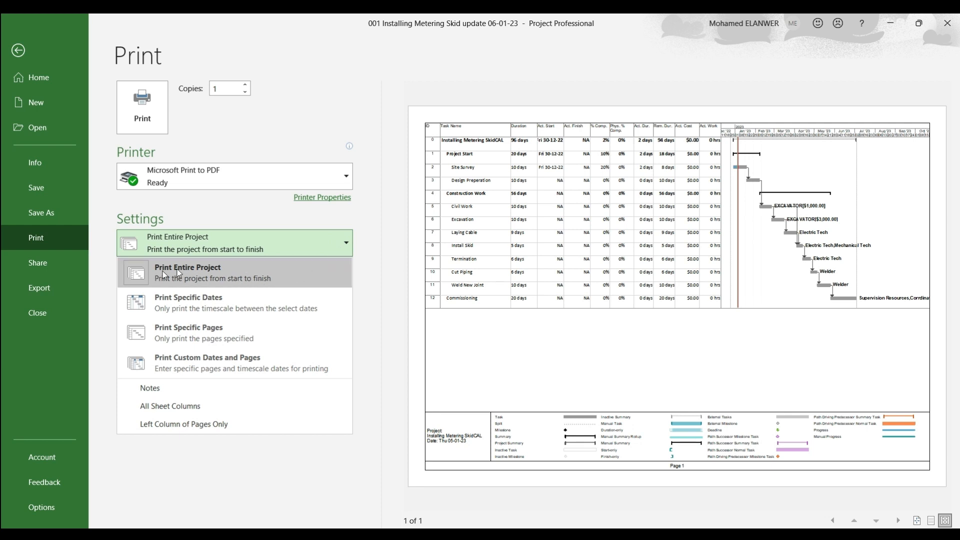
click(239, 276)
click(235, 250)
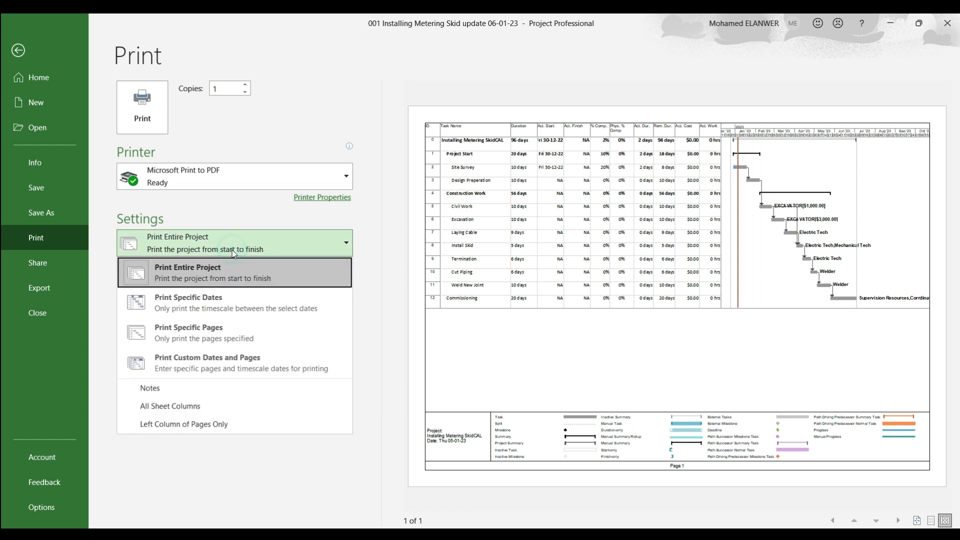
click(195, 308)
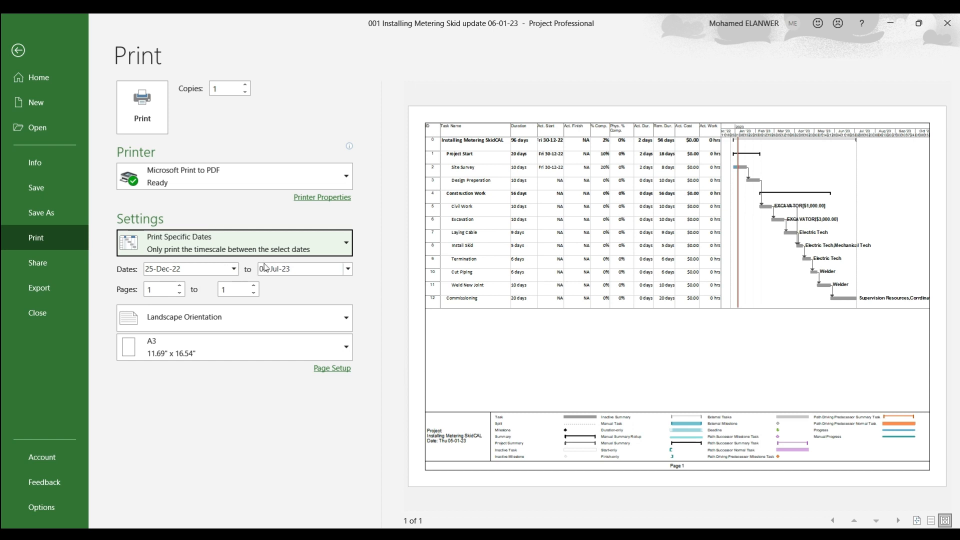
click(259, 247)
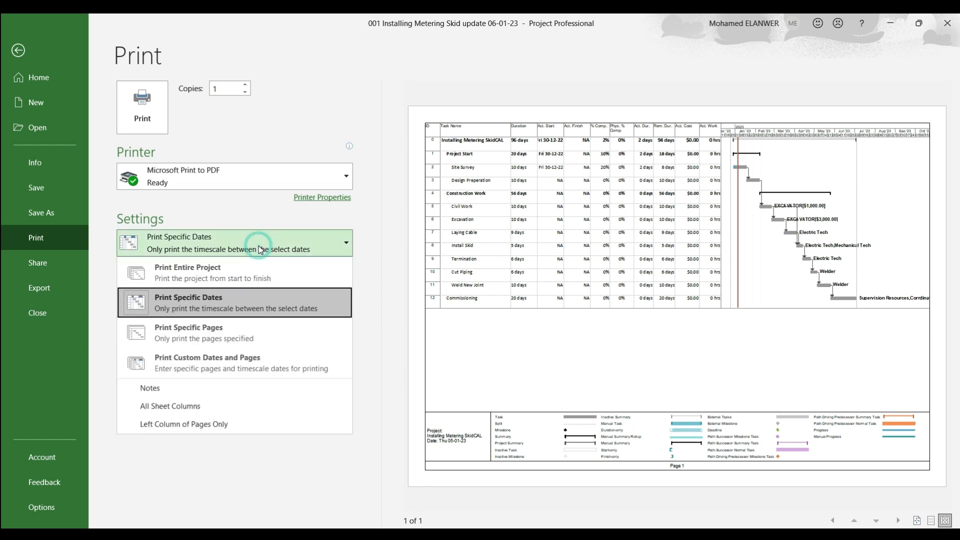
click(221, 337)
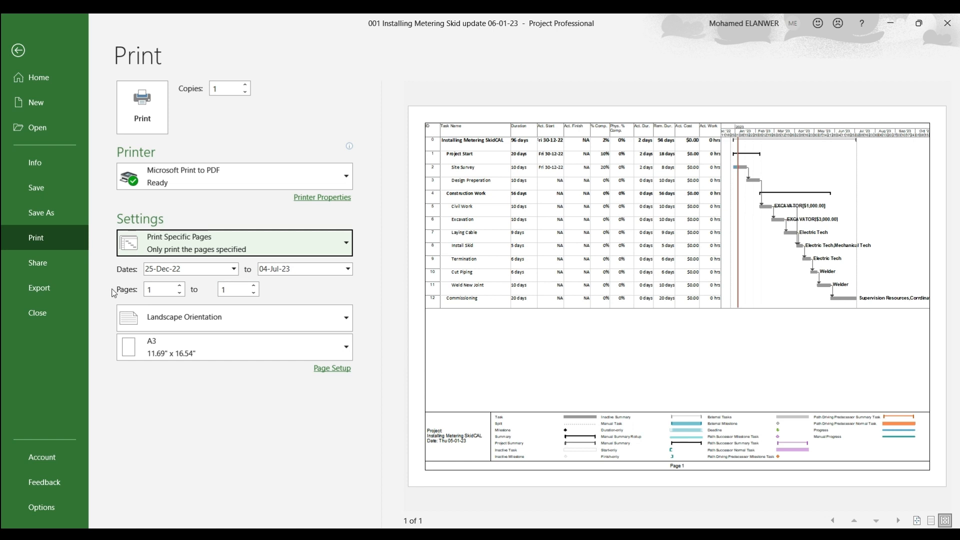
click(178, 292)
click(254, 294)
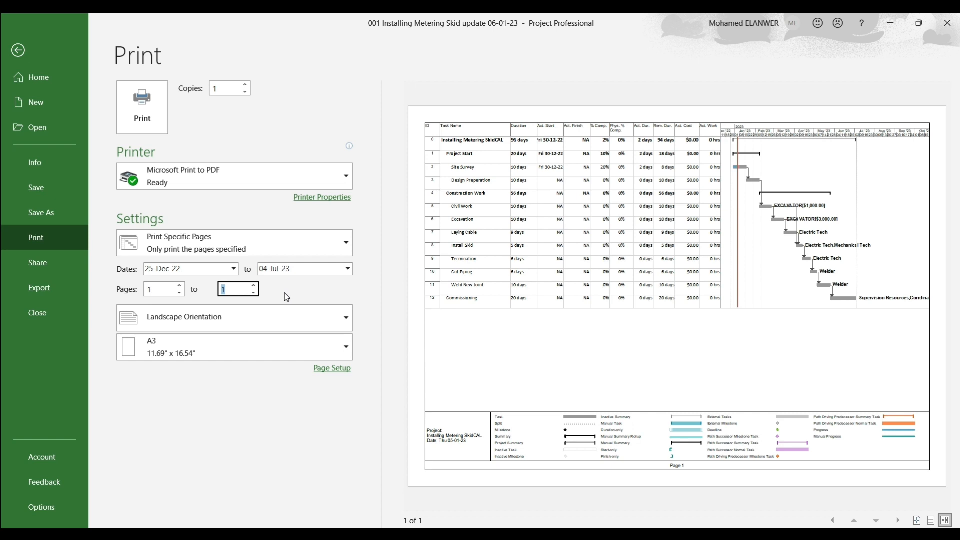
- Set the print range to Print Custom Dates and Pages
click(315, 240)
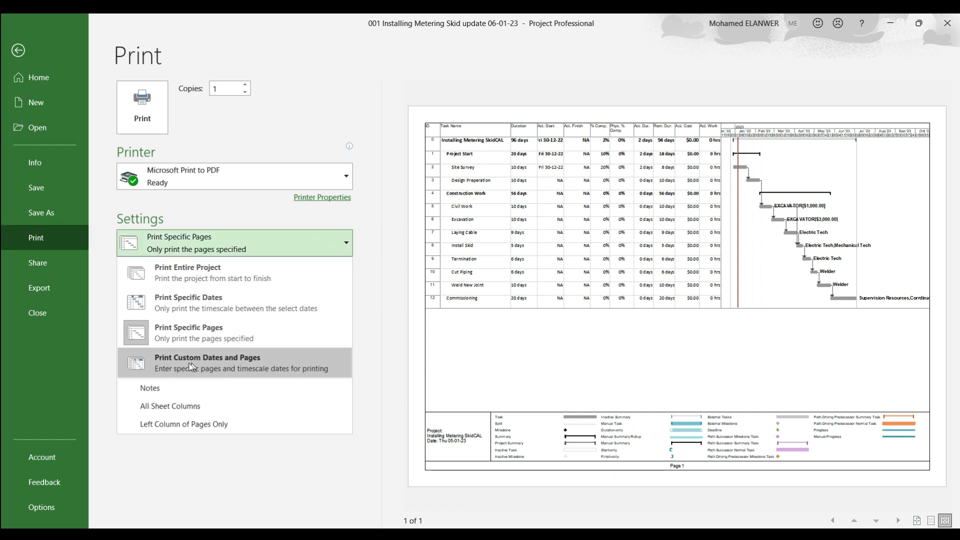
click(241, 362)
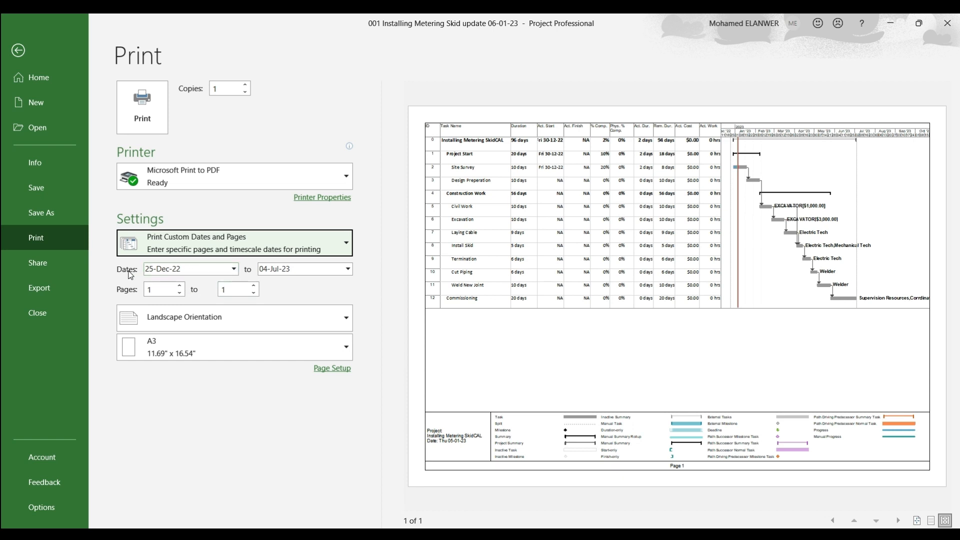
- Select Landscape Orientation and A3 paper for the printout
click(343, 332)
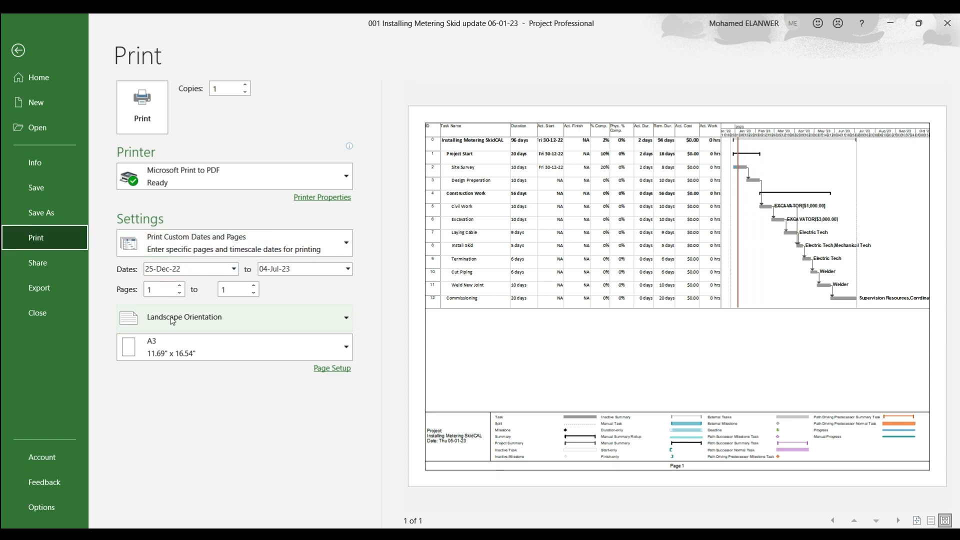
click(269, 327)
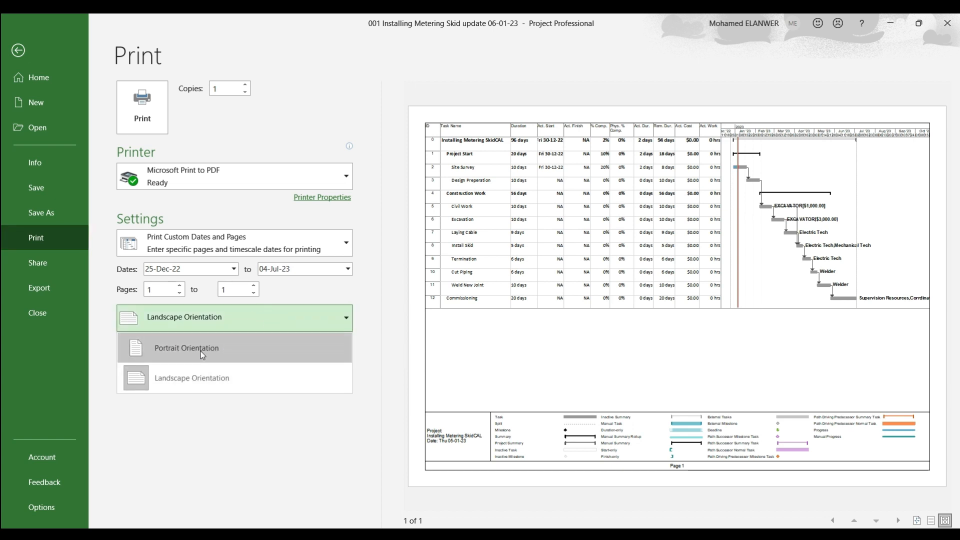
click(208, 377)
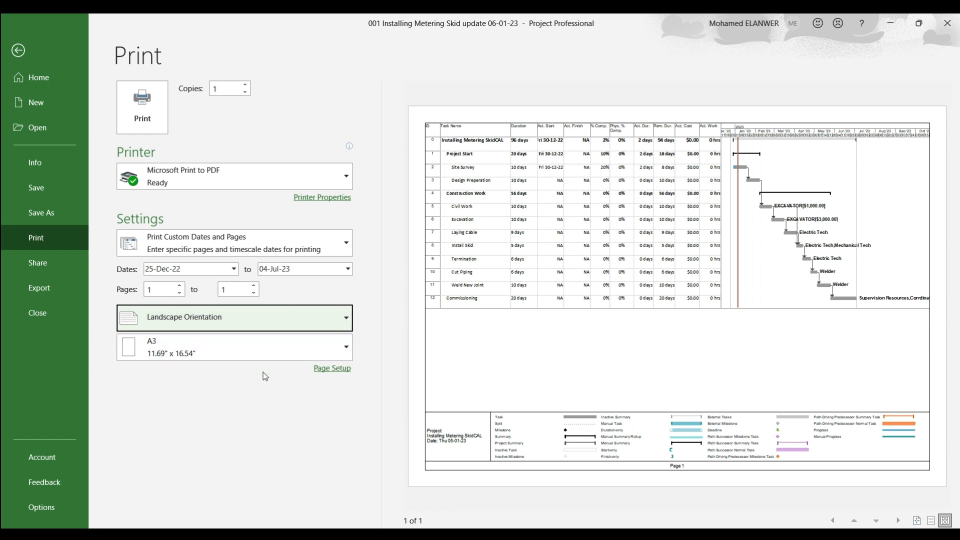
click(338, 356)
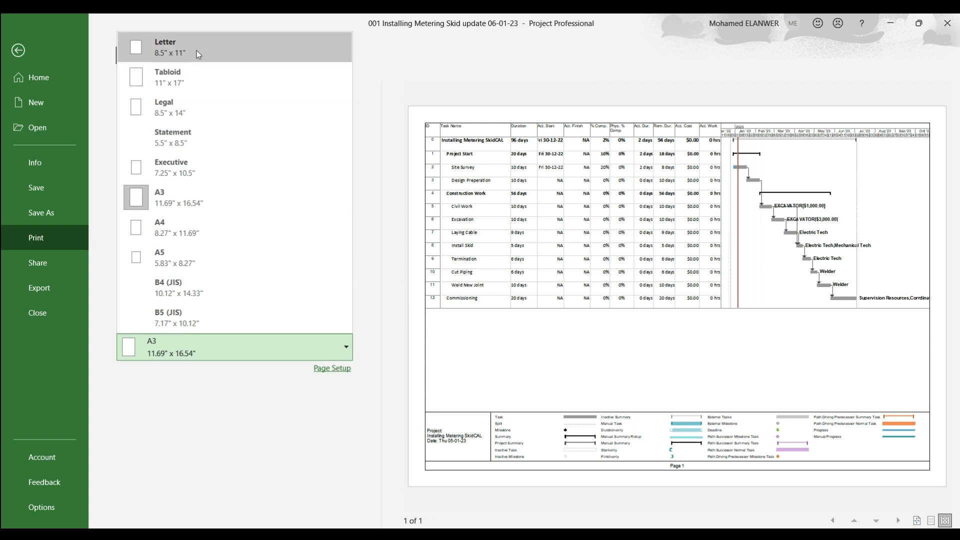
click(190, 193)
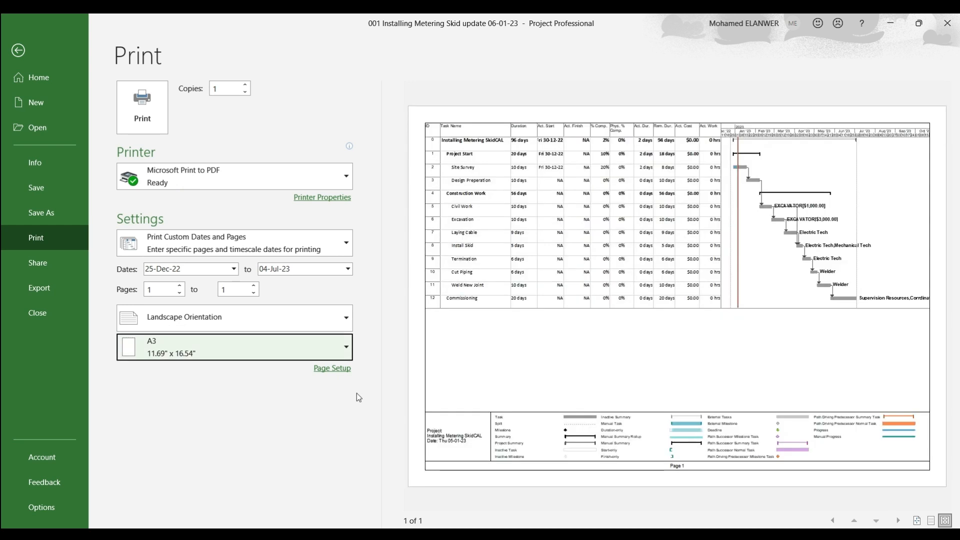
- In Page Setup, try scaling to 80% and return to fitting the printout to 1 page wide by 1 tall on A3
click(332, 370)
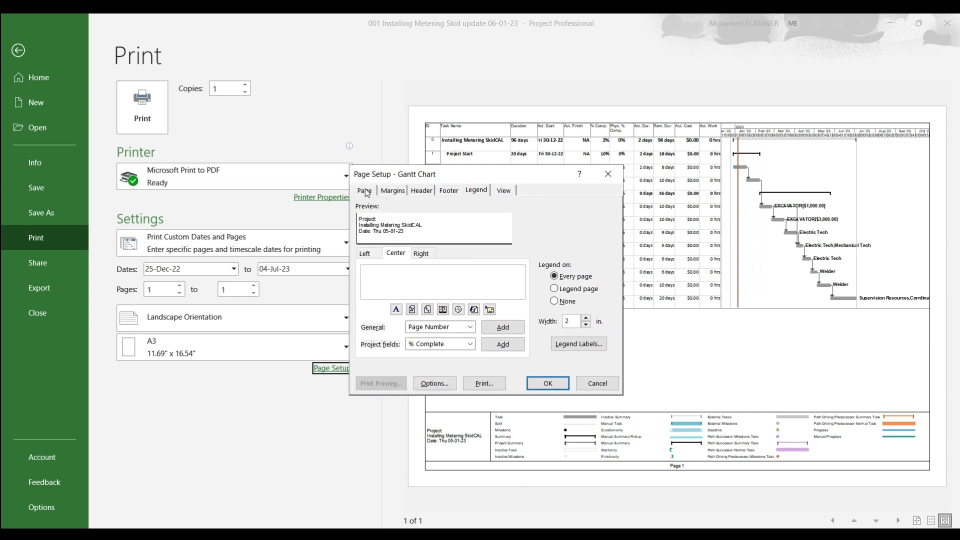
click(365, 191)
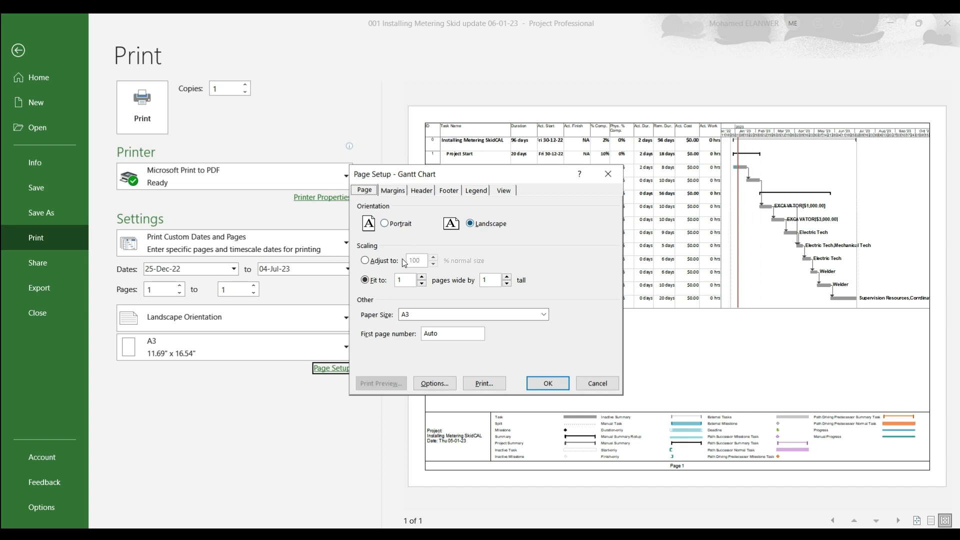
click(378, 261)
click(433, 264)
click(433, 264)
click(433, 264)
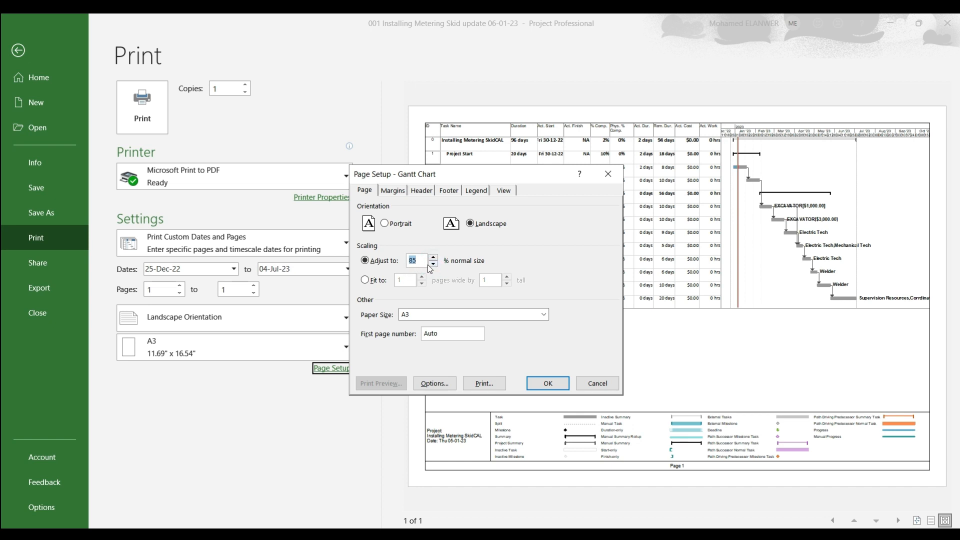
click(433, 264)
click(365, 280)
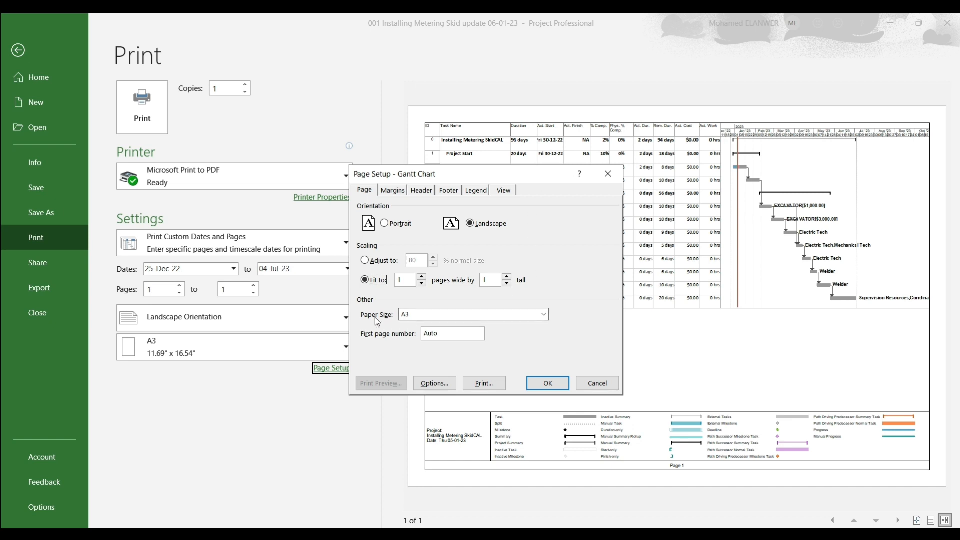
click(544, 314)
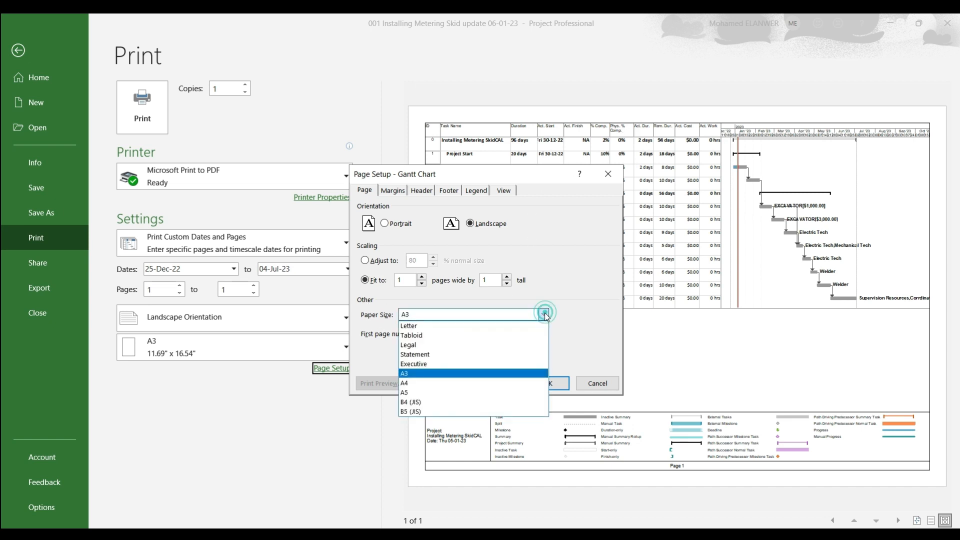
click(545, 314)
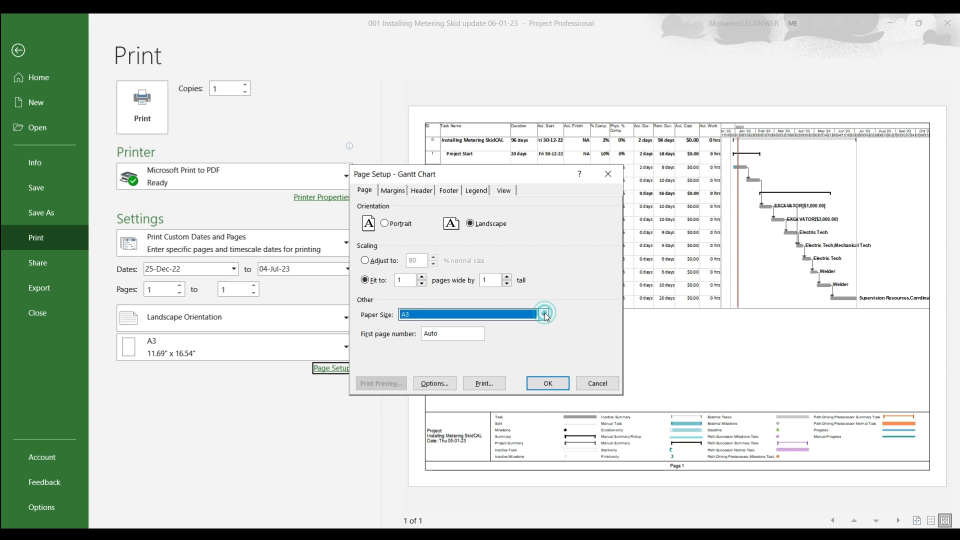
- Try the margins without page borders and set the borders back to every page
click(398, 193)
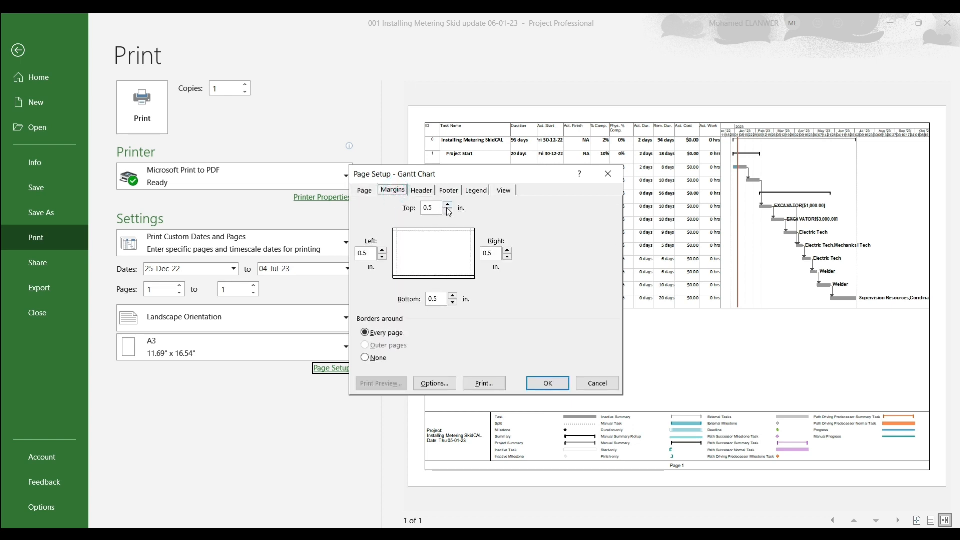
click(370, 359)
click(368, 333)
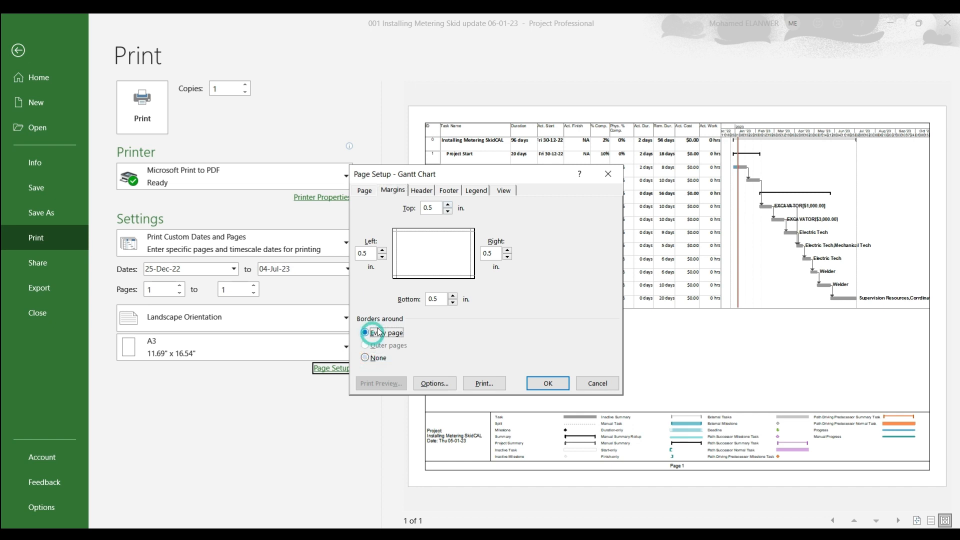
- Try adding the Page Number field to the center section of the header and remove it again
click(425, 190)
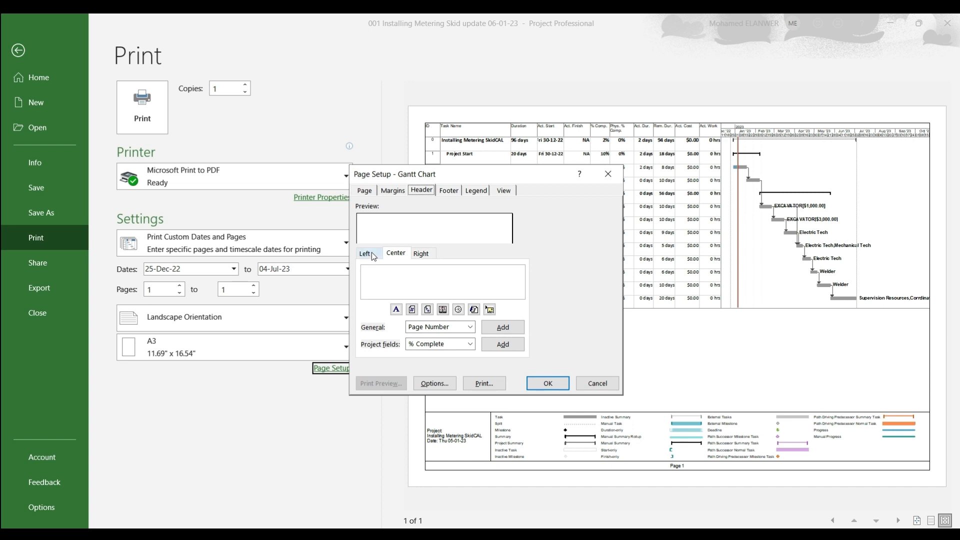
click(393, 280)
click(469, 327)
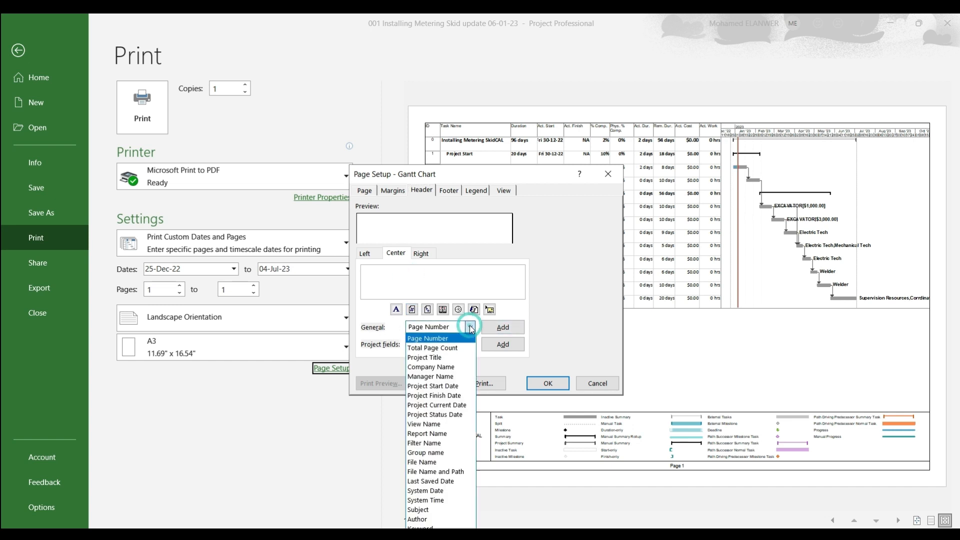
click(439, 358)
click(434, 275)
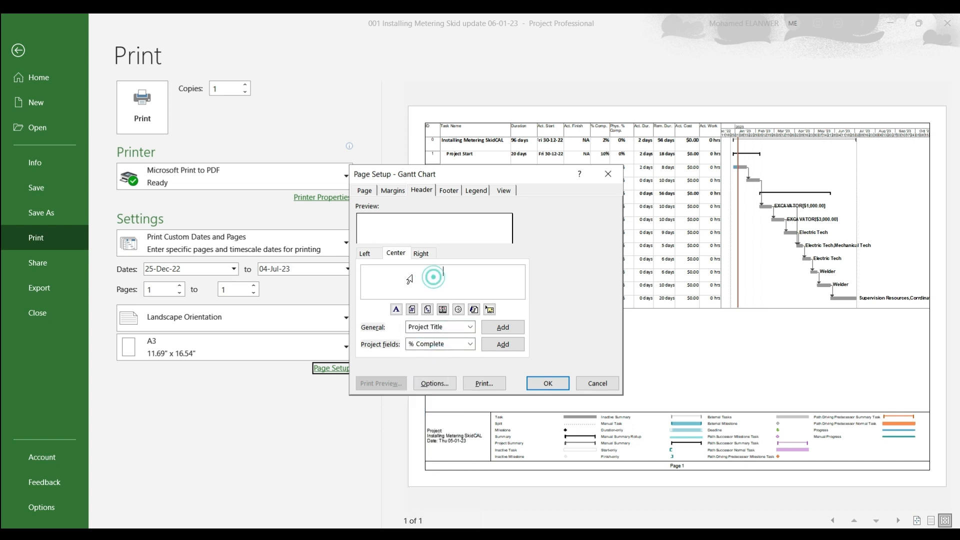
click(470, 326)
click(458, 340)
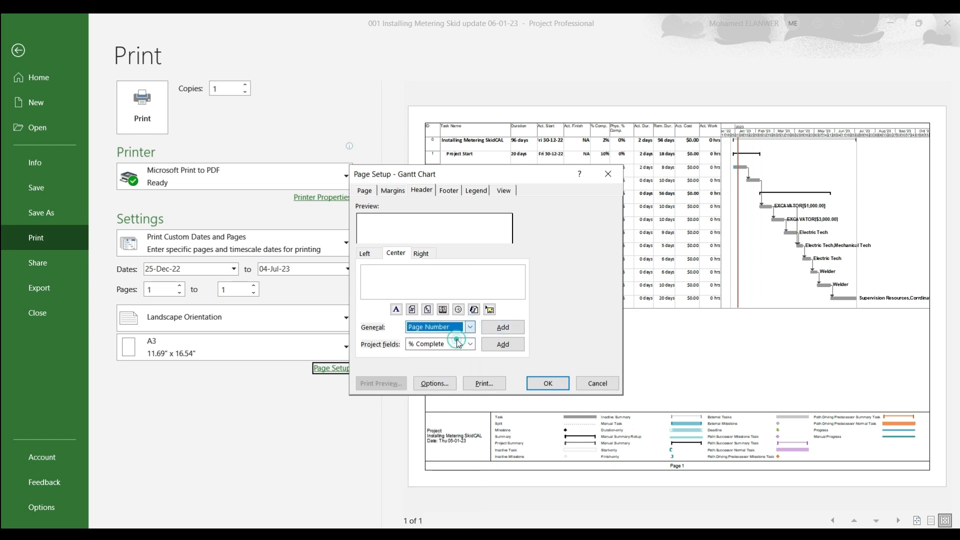
click(469, 327)
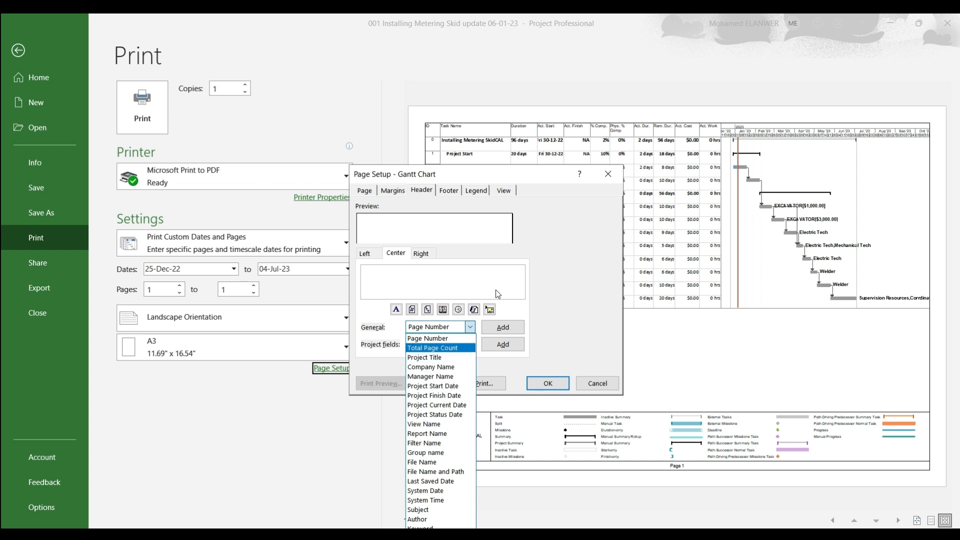
click(456, 332)
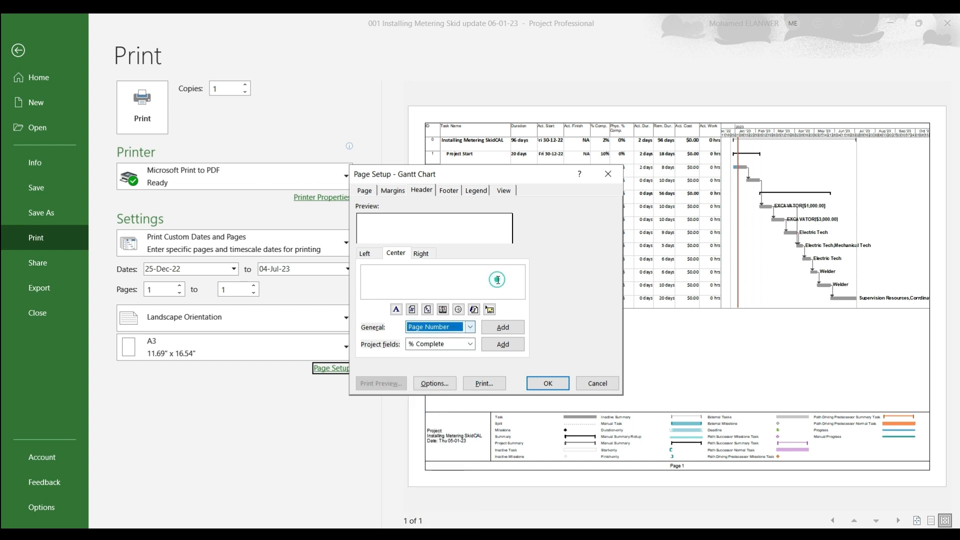
click(502, 328)
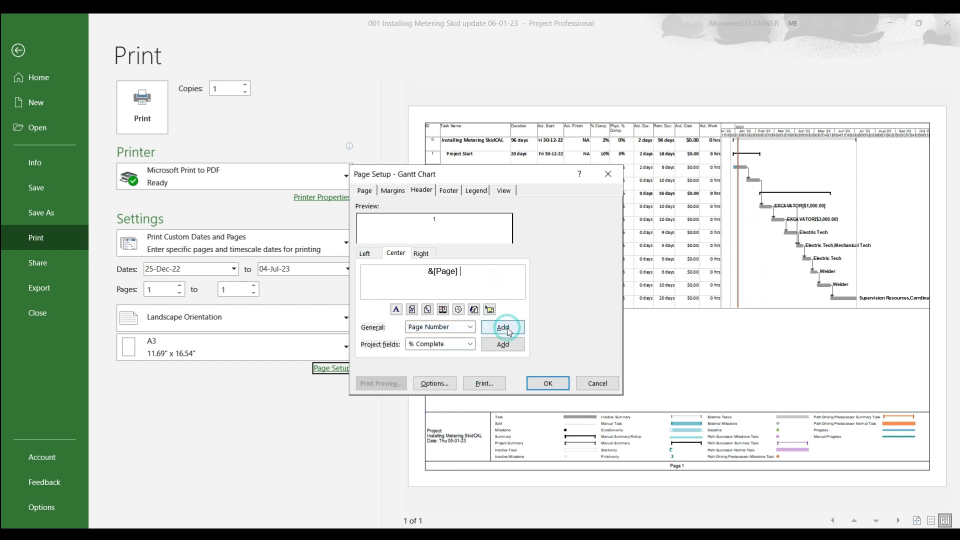
double_click(477, 274)
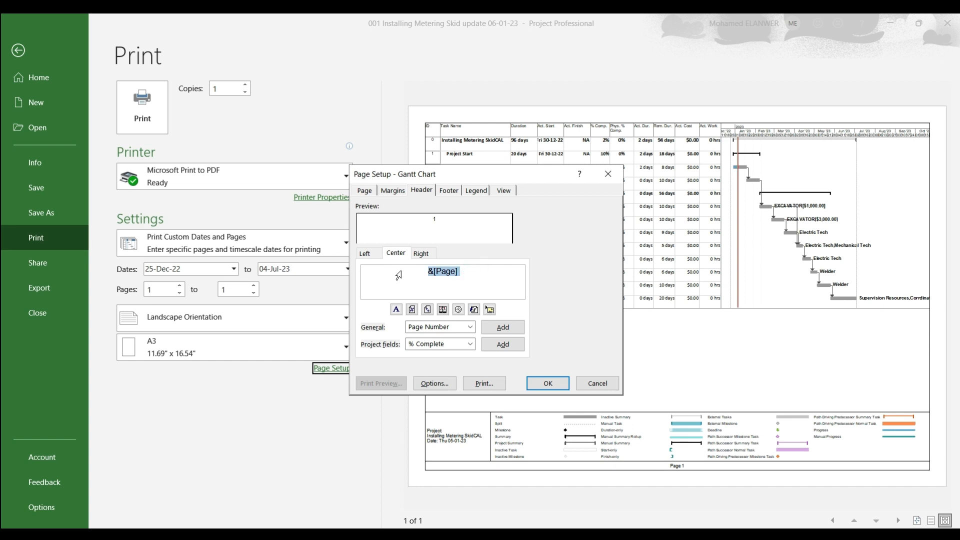
key(Delete)
- Review the left, center and right sections of the page footer in Page Setup
click(448, 190)
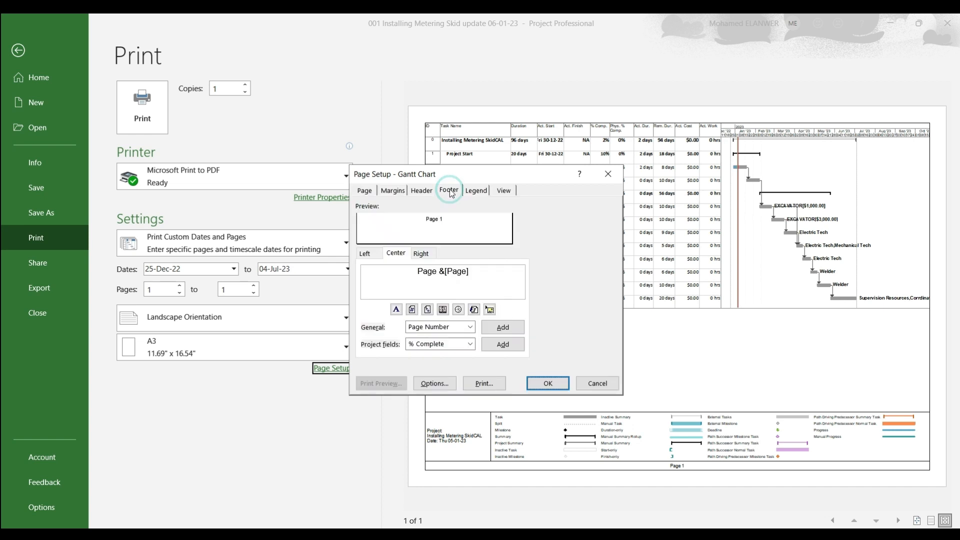
click(377, 255)
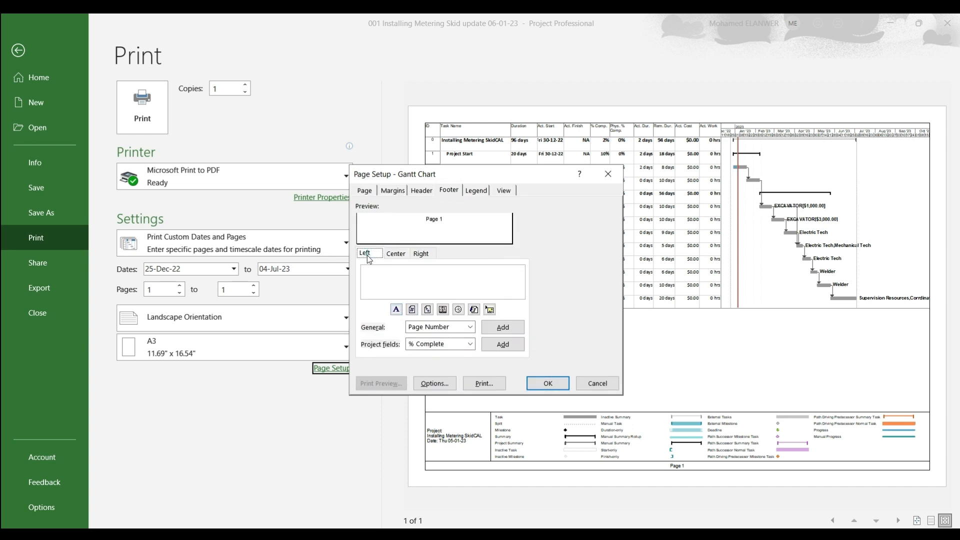
click(398, 254)
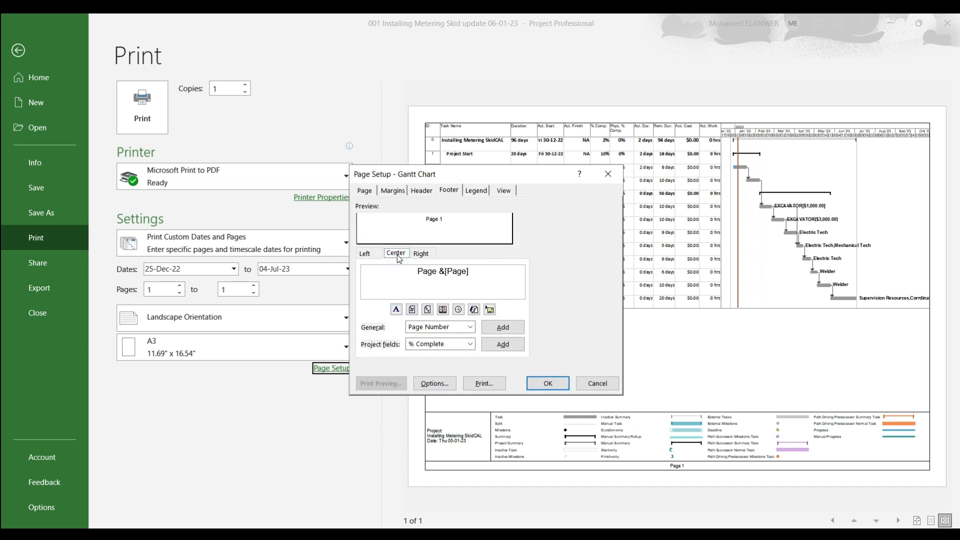
click(421, 253)
click(401, 256)
- In the legend's left section, put the &[Project Title] field on the same line as "Project:" and check the legend in the print preview
click(475, 191)
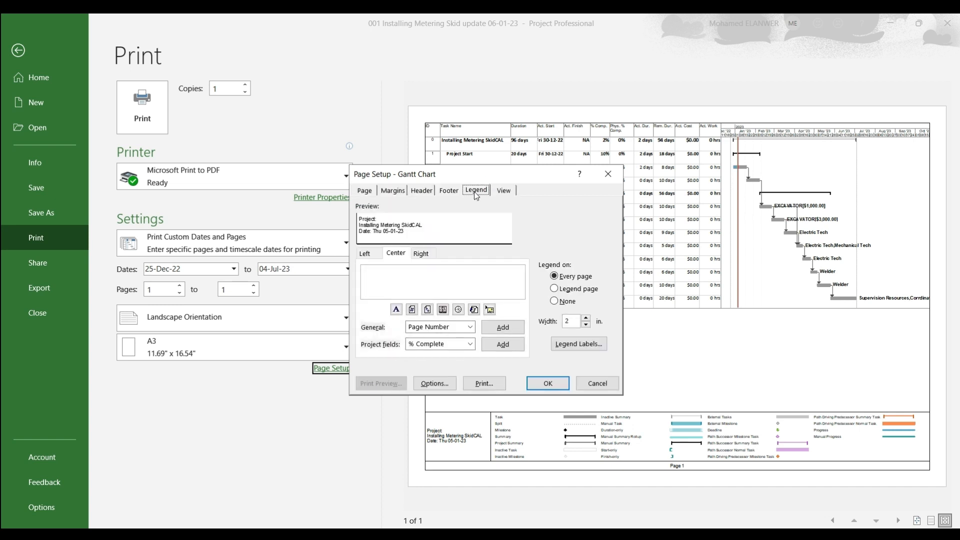
click(398, 255)
click(425, 255)
click(370, 254)
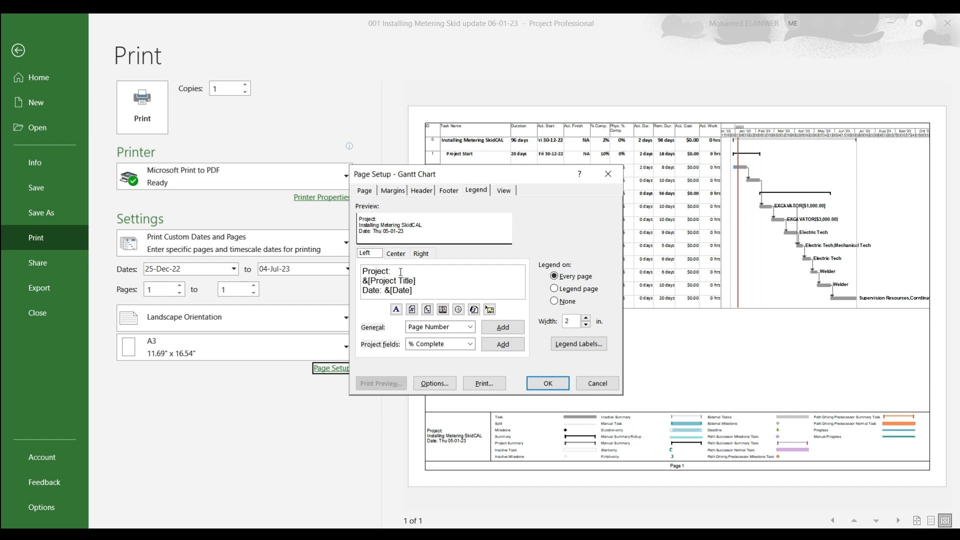
drag(414, 292, 363, 289)
click(364, 279)
key(BackSpace)
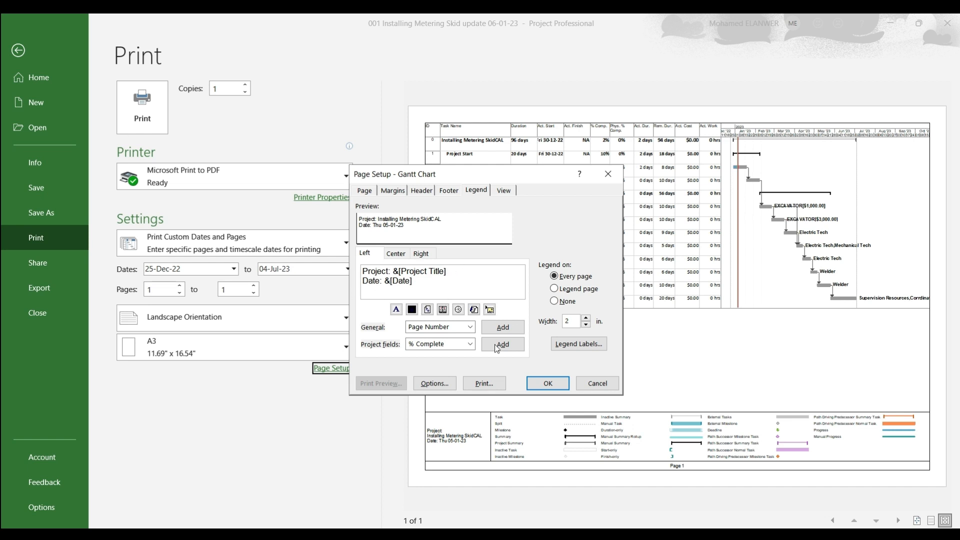
click(555, 384)
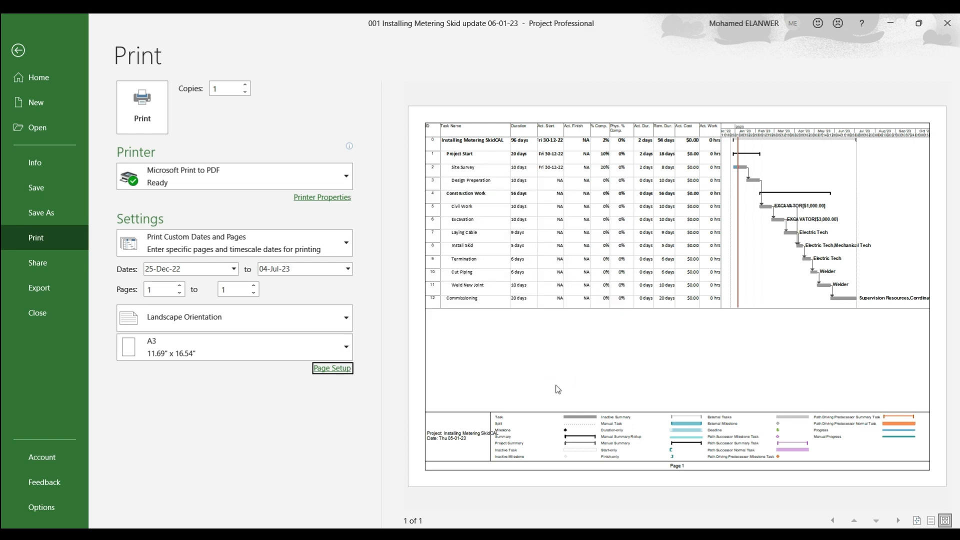
click(468, 438)
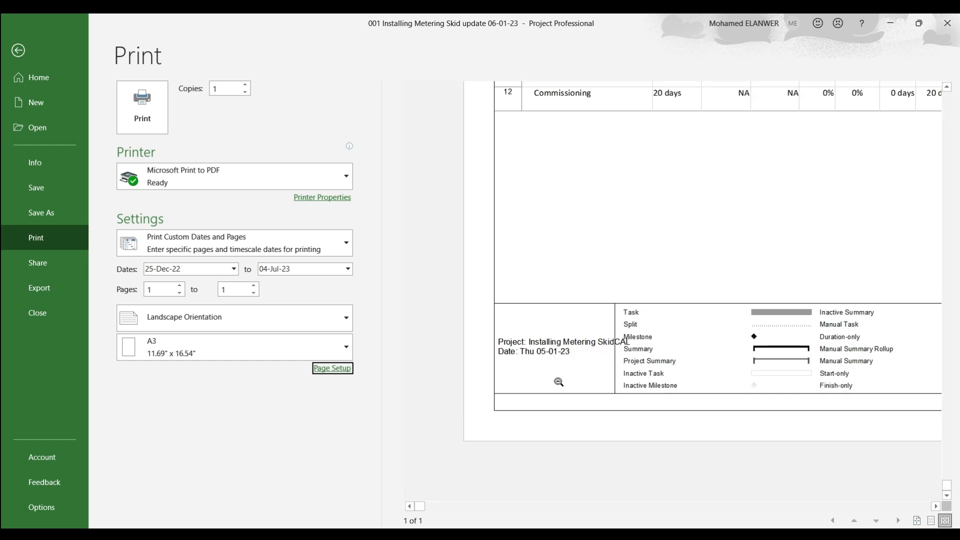
- Move the &[Project Title] field back onto its own line below "Project:" in the legend's left section
click(339, 369)
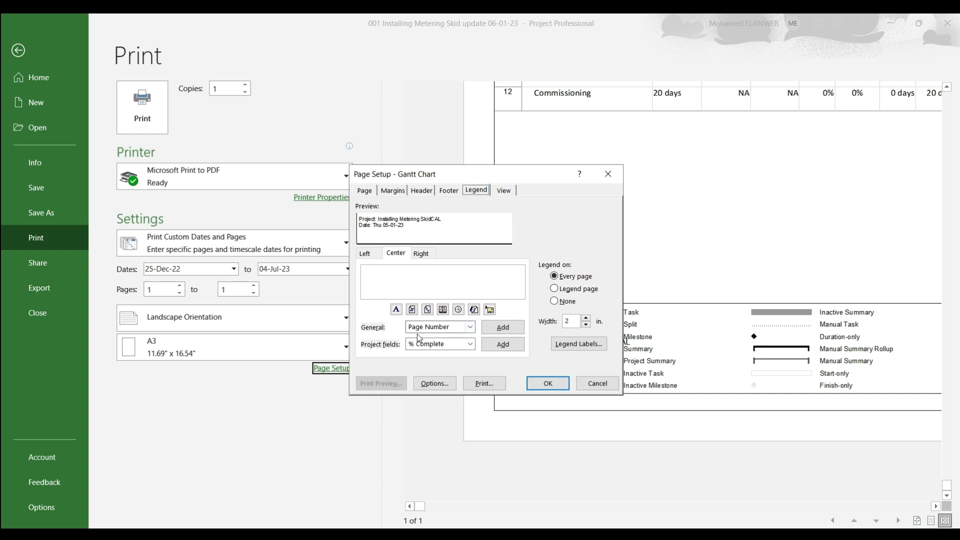
click(395, 256)
click(377, 254)
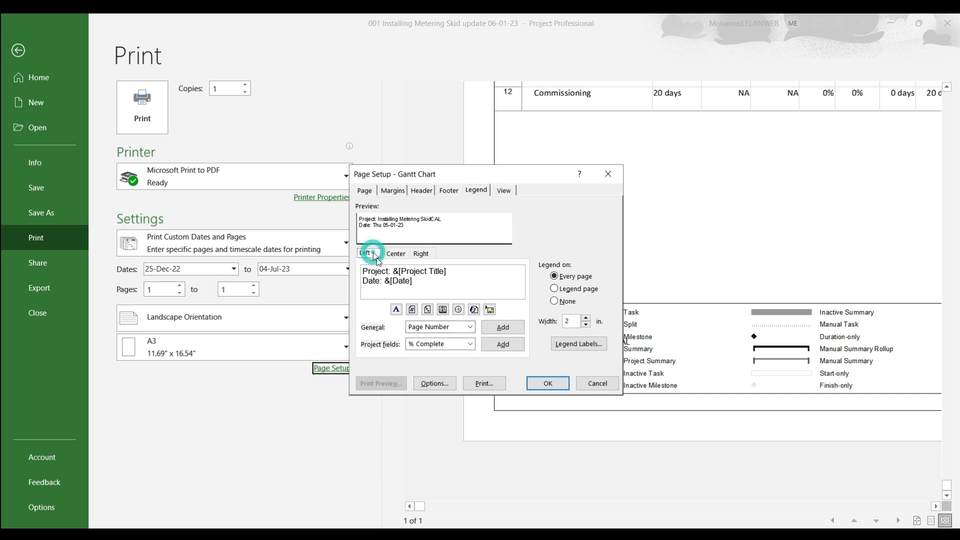
click(394, 271)
key(Return)
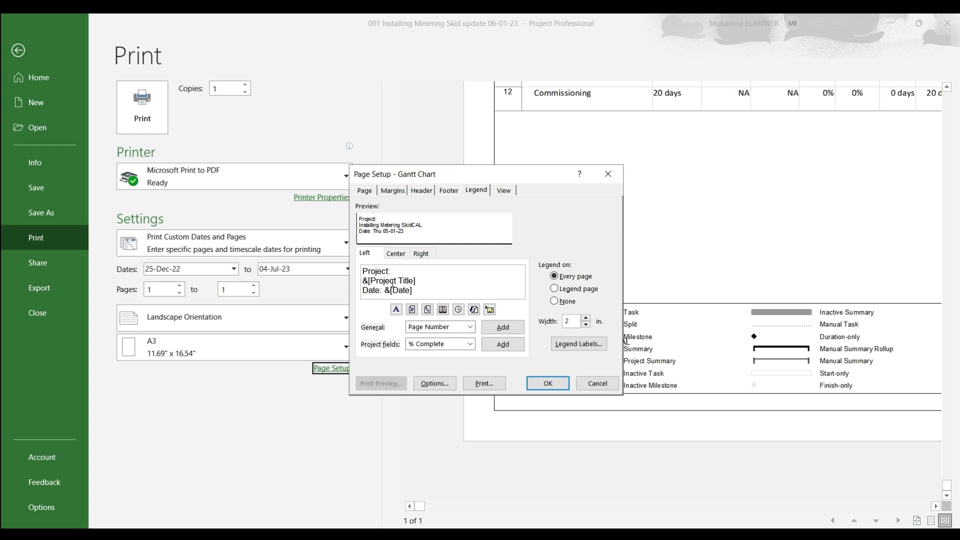
click(552, 386)
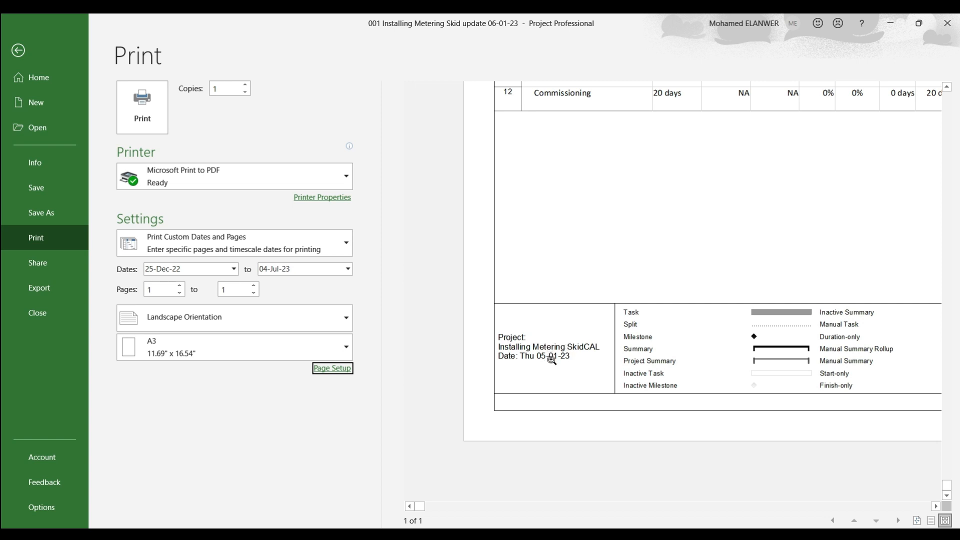
- In the Page Setup view options, try toggling the first-columns and notes options, and turn off printing of blank pages
click(345, 370)
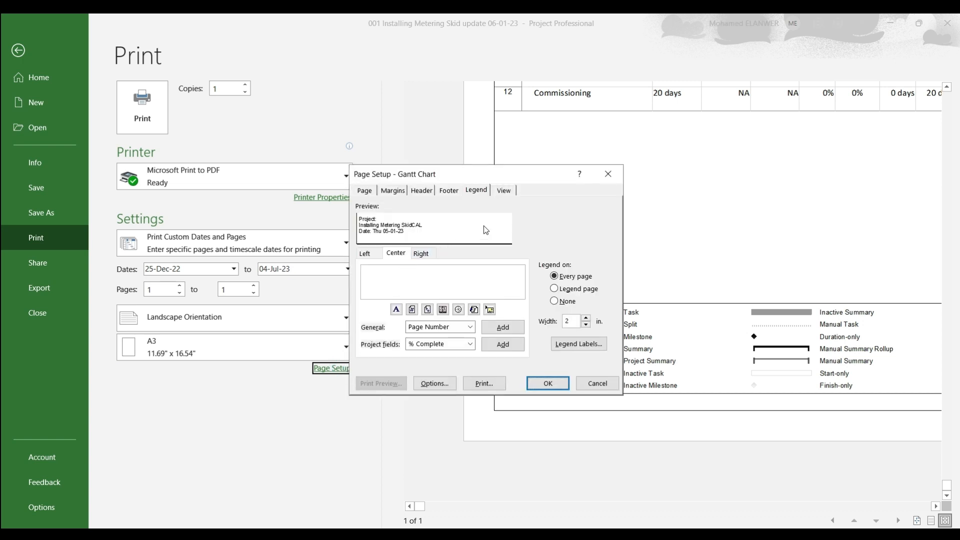
click(502, 191)
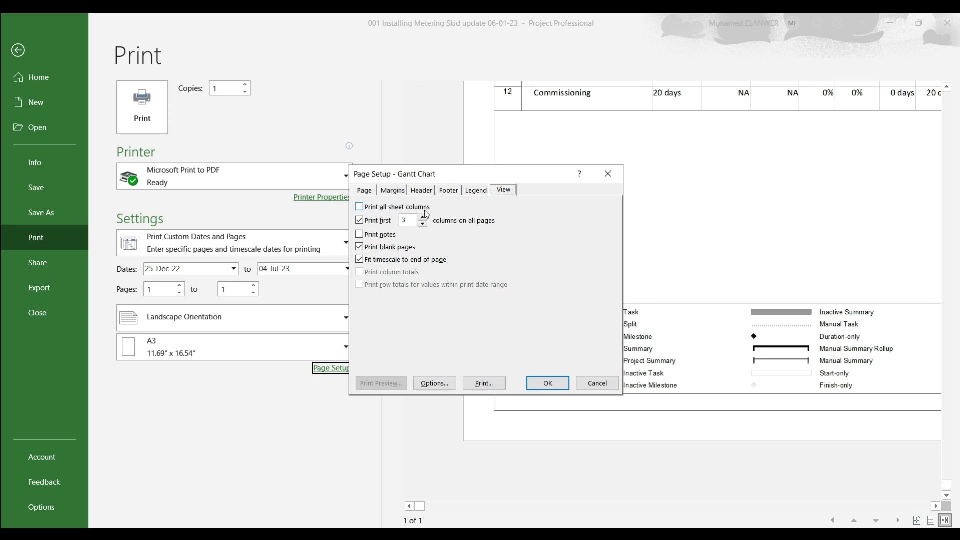
click(359, 220)
click(359, 222)
click(370, 238)
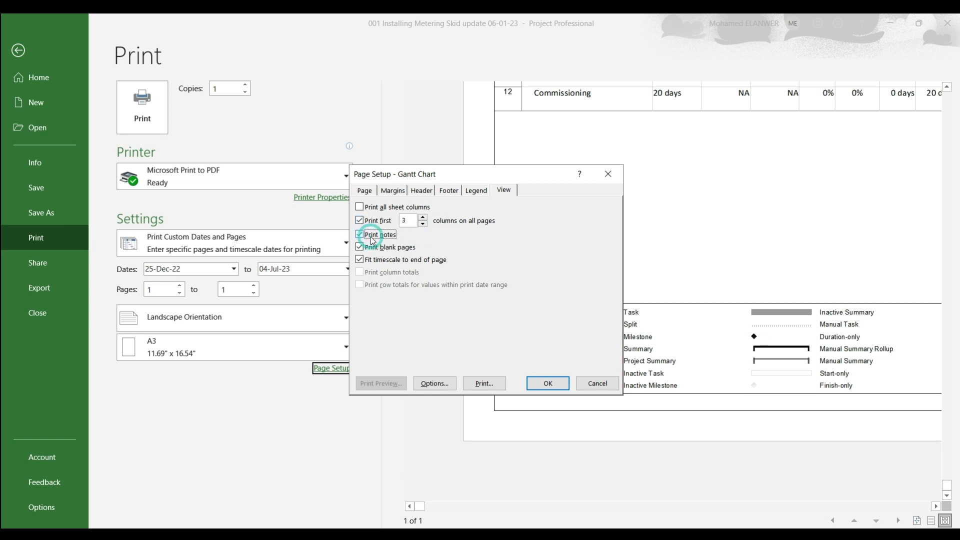
click(372, 239)
click(360, 248)
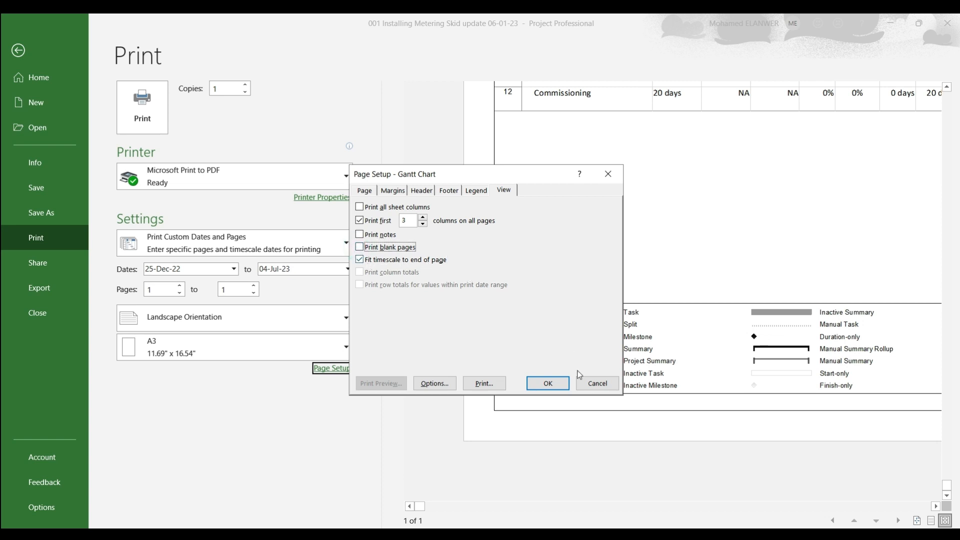
click(548, 384)
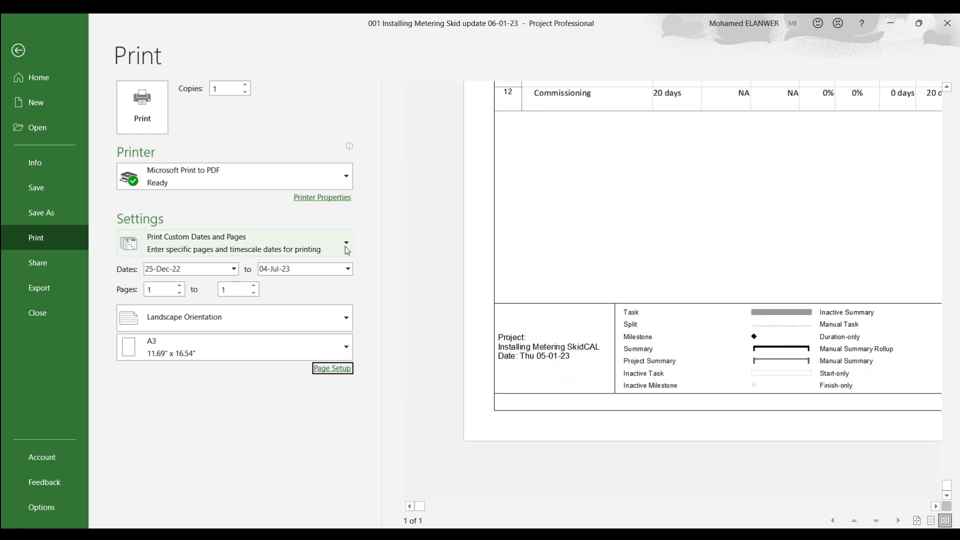
- Set the print range to Print Entire Project and show the whole page in the preview
click(345, 245)
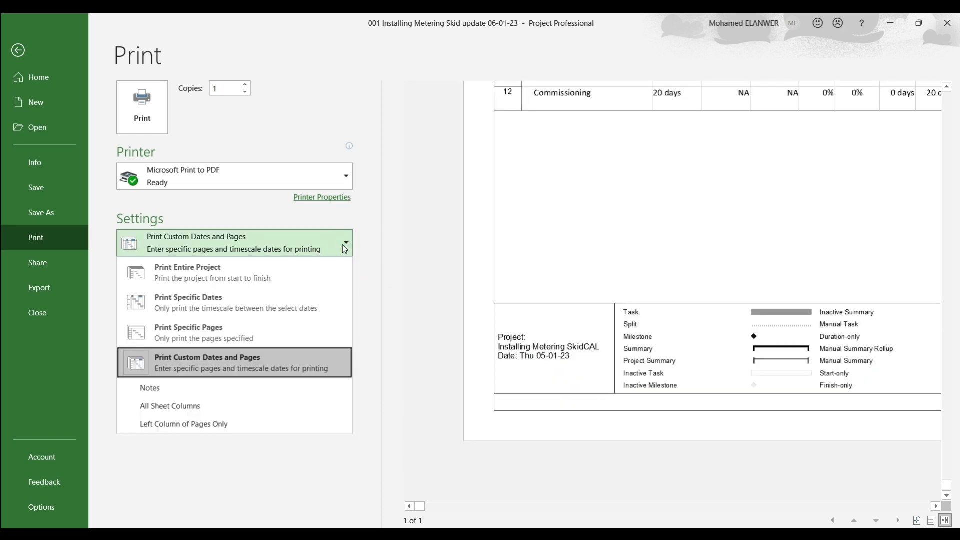
click(241, 269)
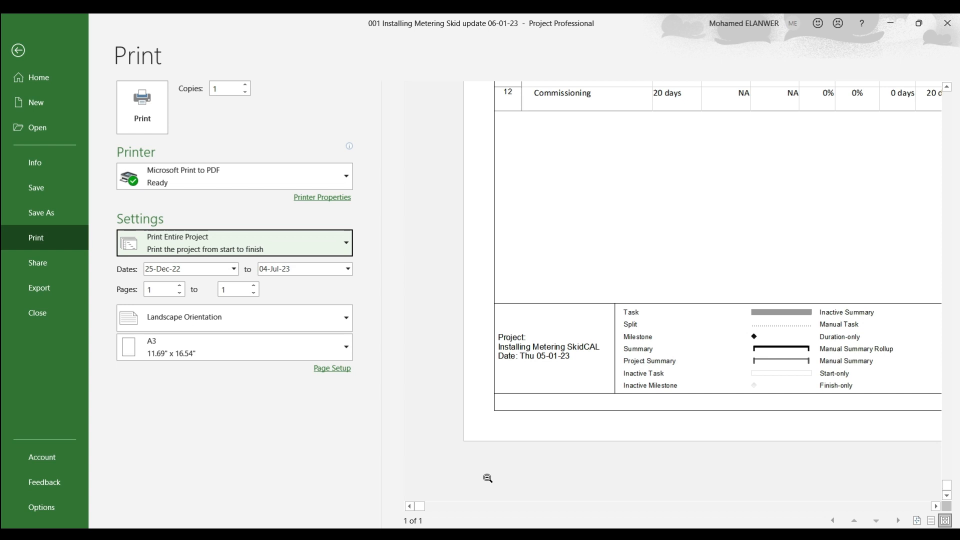
click(444, 471)
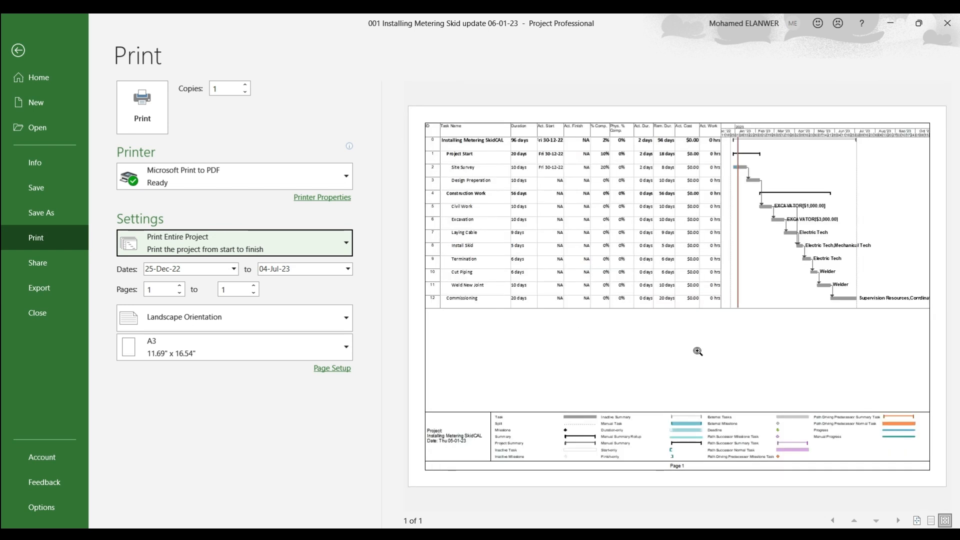